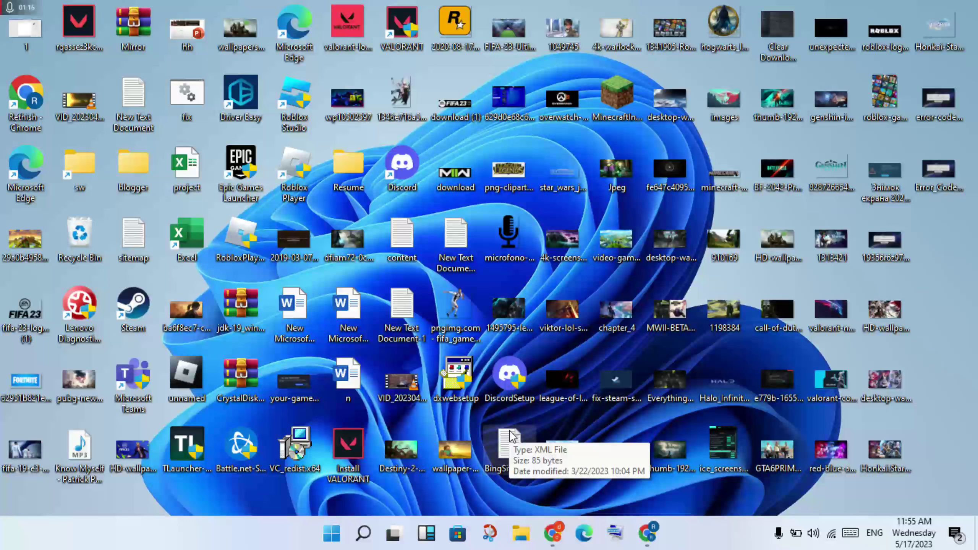
# Step: Find Control Panel through the Windows search and open its Network and Sharing Center
pyautogui.click(363, 533)
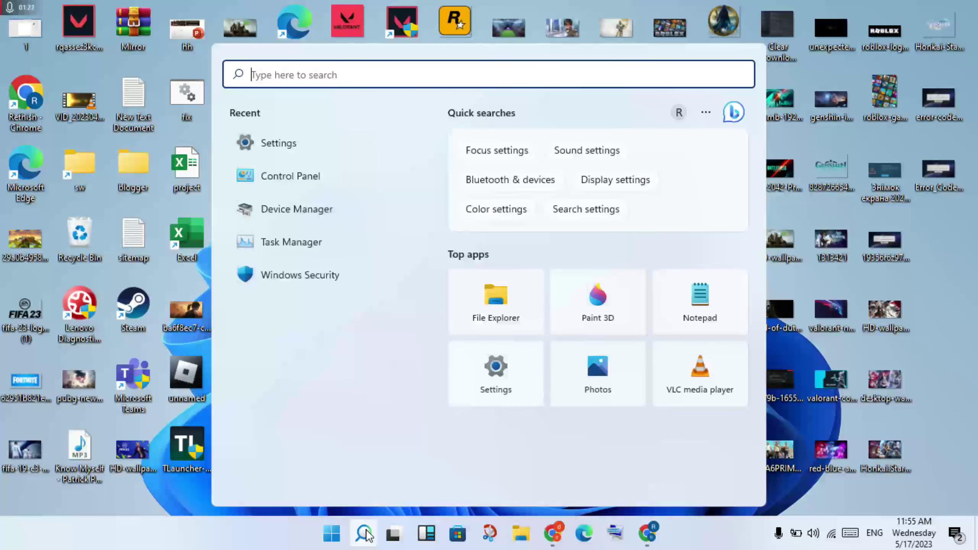
pyautogui.write('cond')
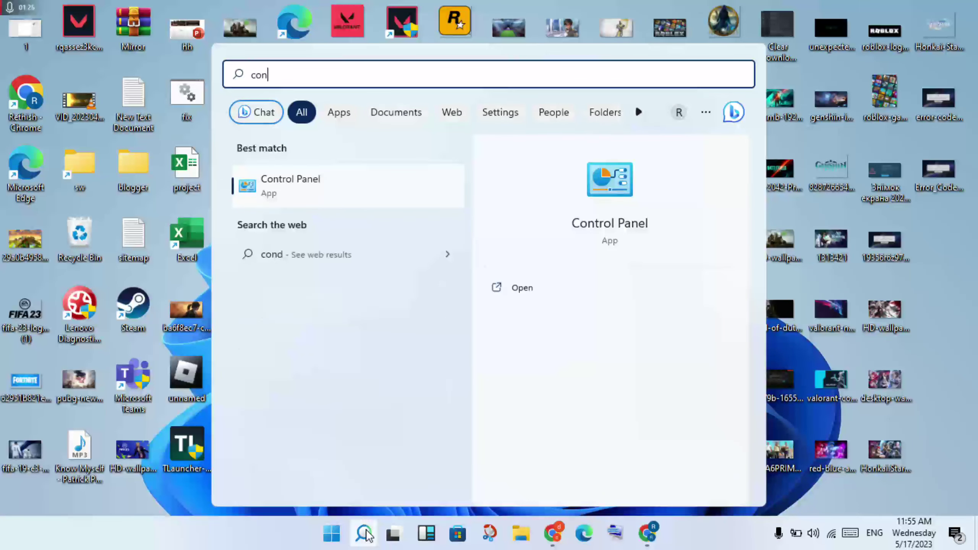
pyautogui.press('BackSpace')
pyautogui.write('tol')
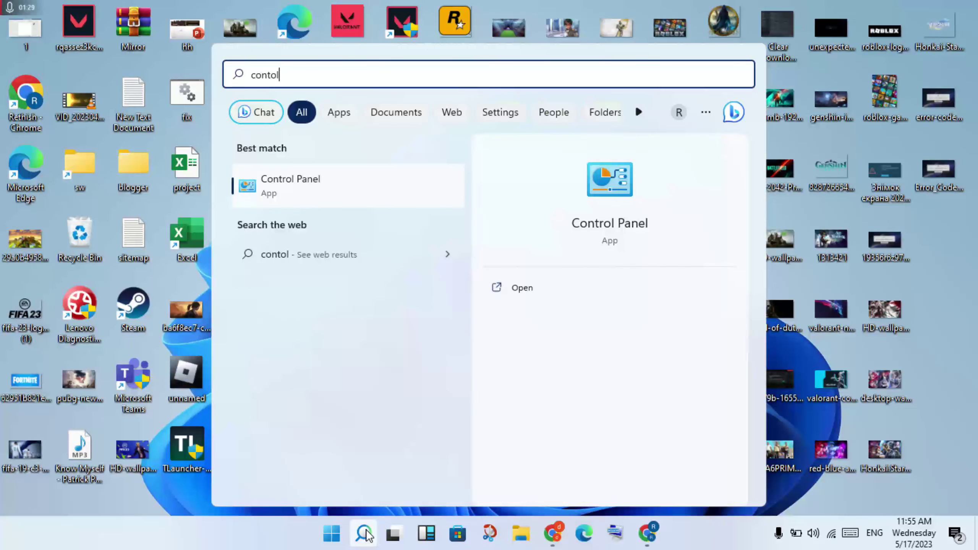
pyautogui.press('BackSpace')
pyautogui.write('l')
pyautogui.click(563, 288)
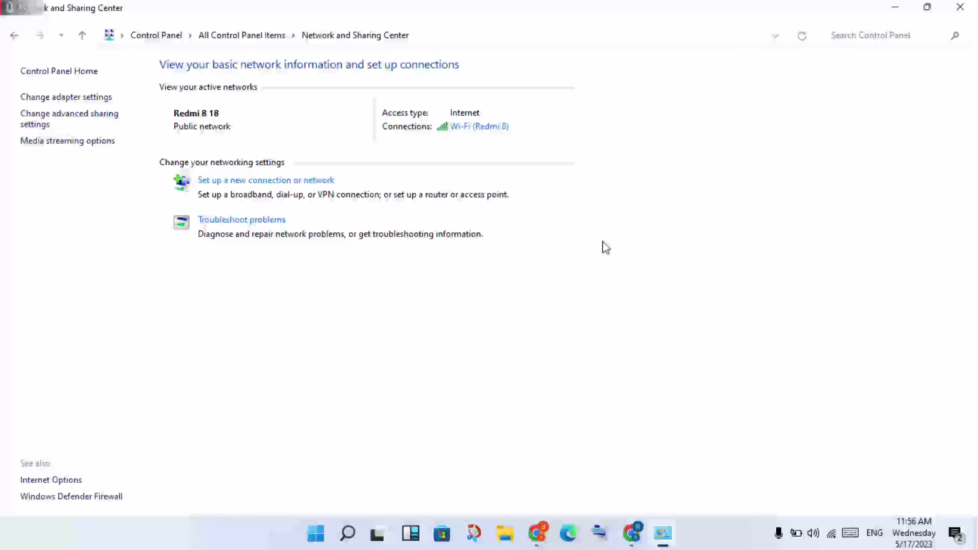
# Step: Open the properties of the Wi-Fi connection from the network adapter settings
pyautogui.click(64, 98)
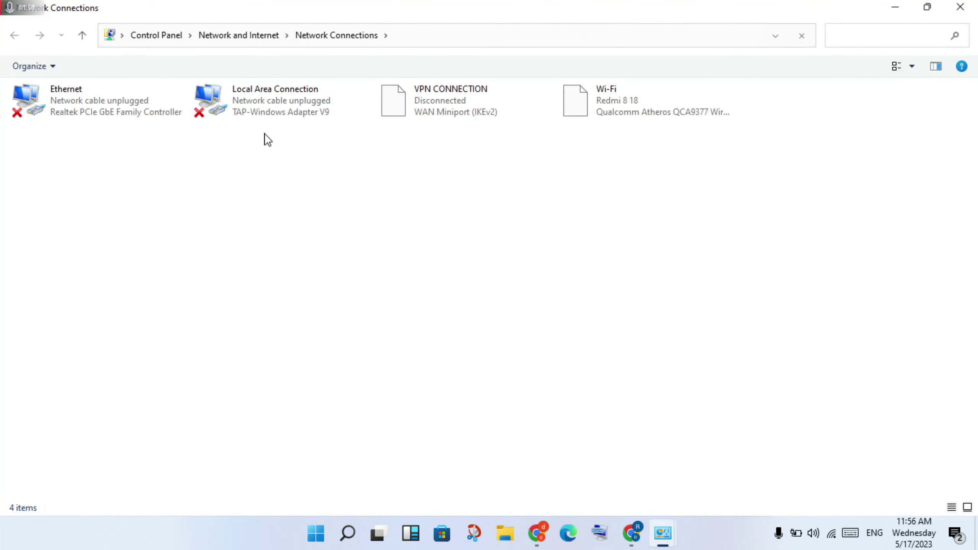
pyautogui.click(601, 101)
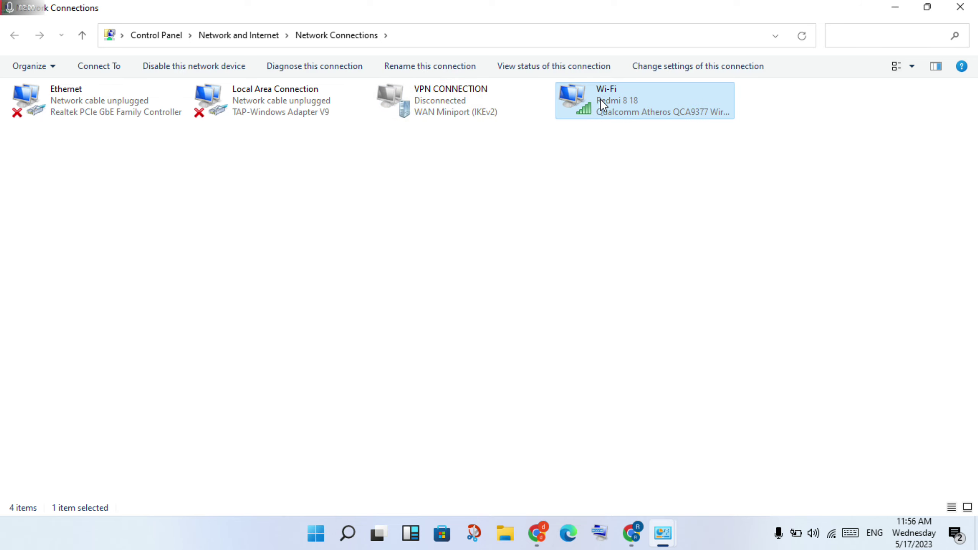
pyautogui.rightClick(600, 99)
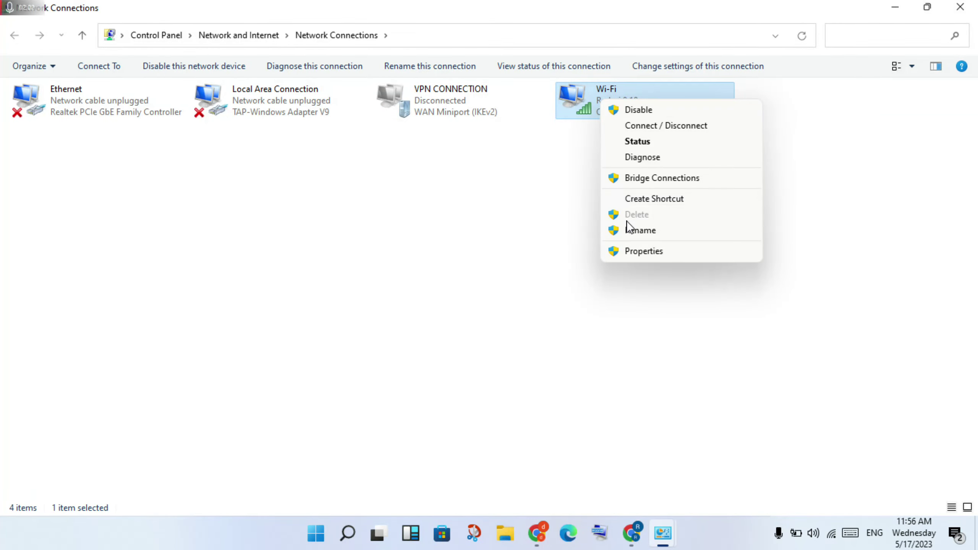
pyautogui.click(633, 252)
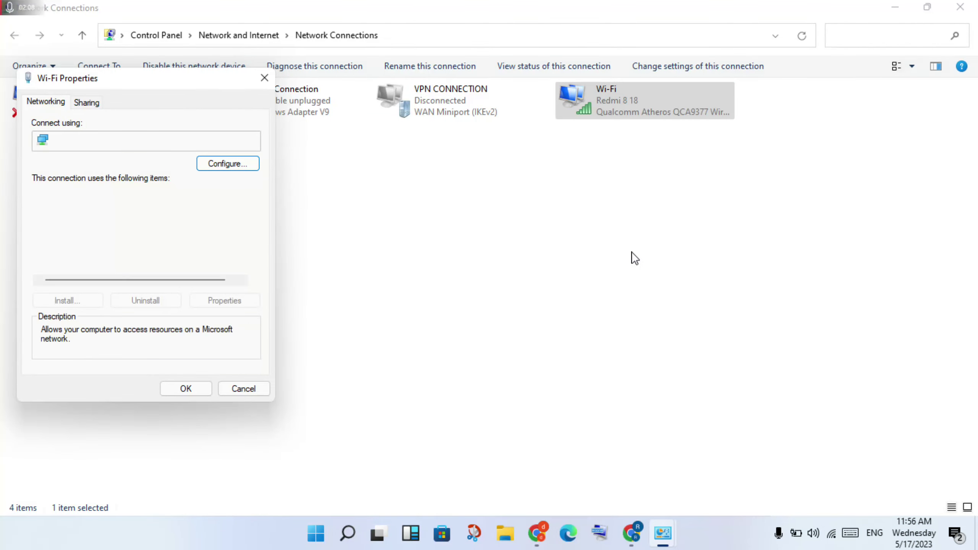
# Step: Apply preferred DNS server 8.8.8.8 and alternate 8.8.4.4 in the Internet Protocol Version 4 (TCP/IPv4) properties and close the network windows
pyautogui.click(154, 232)
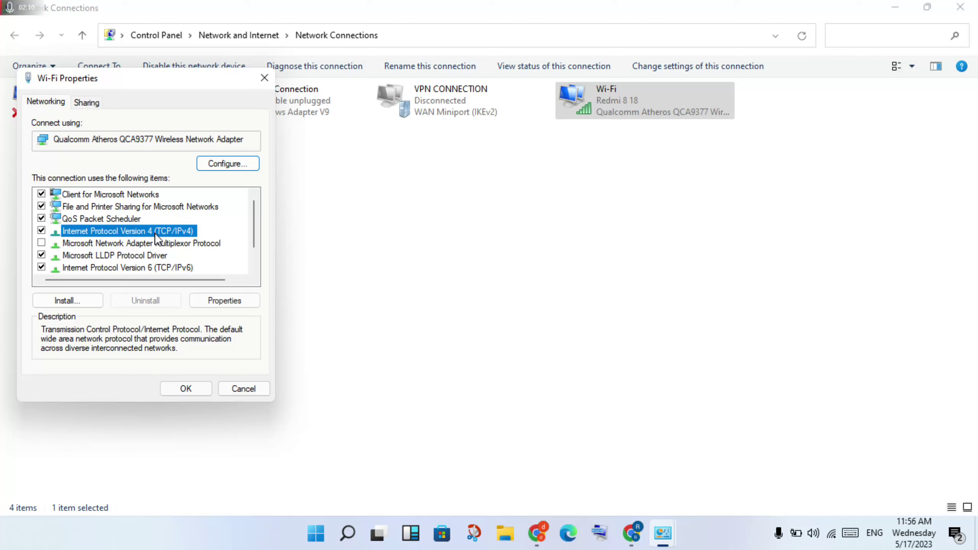
pyautogui.click(226, 301)
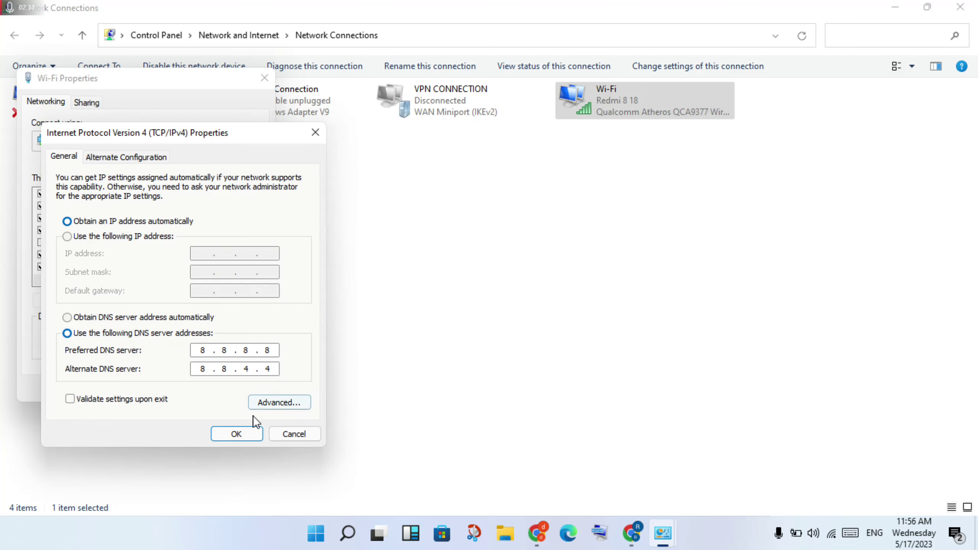
pyautogui.click(238, 433)
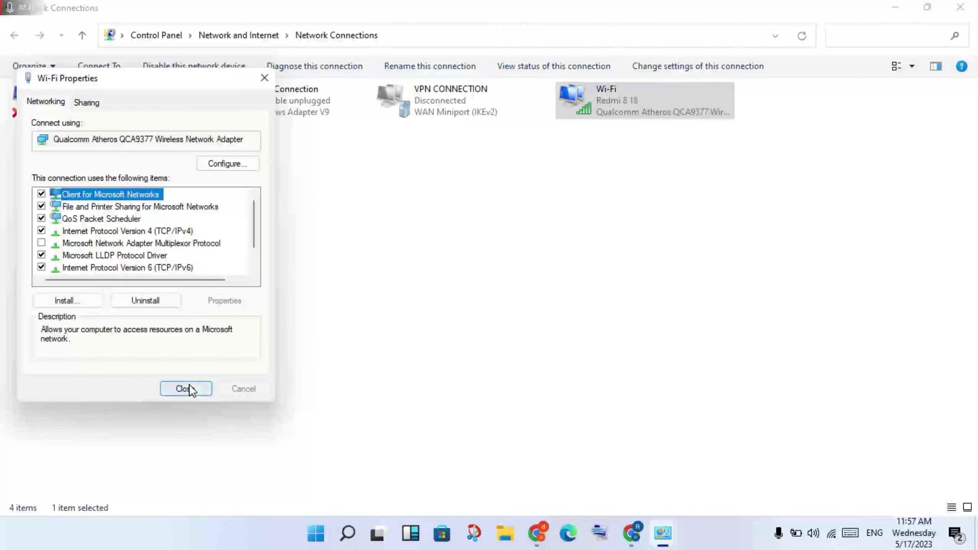
pyautogui.click(187, 387)
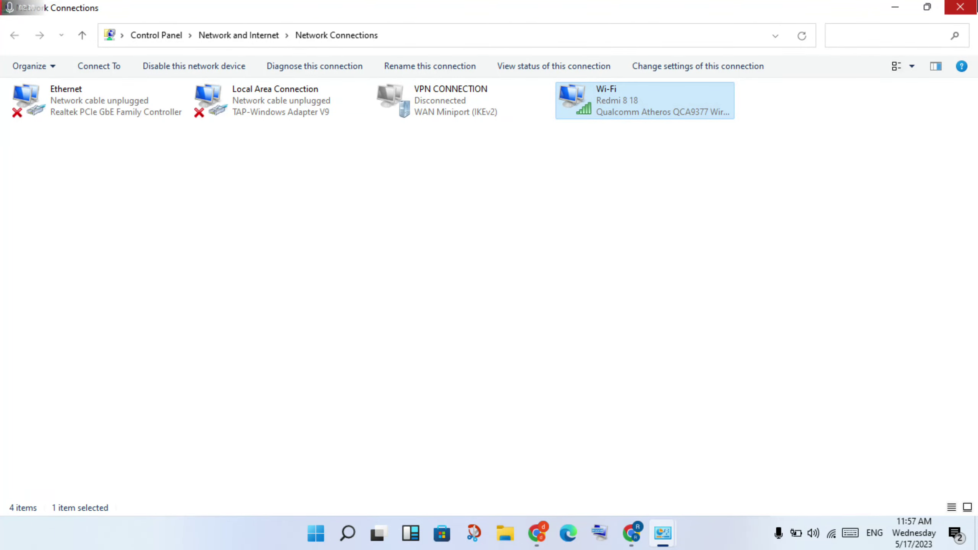
pyautogui.click(961, 7)
pyautogui.click(968, 8)
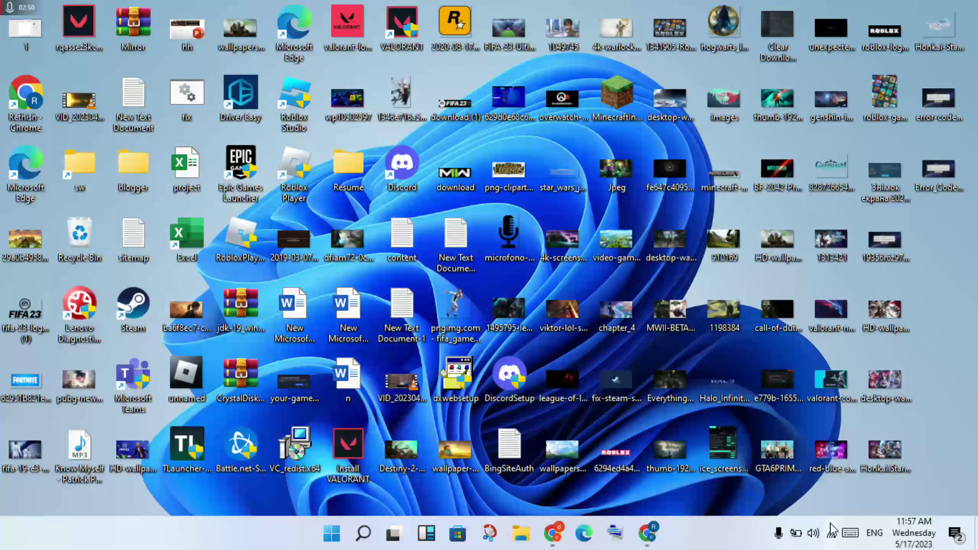
# Step: Disconnect from the Redmi 8 Wi-Fi network and reconnect to it with Connect automatically enabled
pyautogui.click(831, 524)
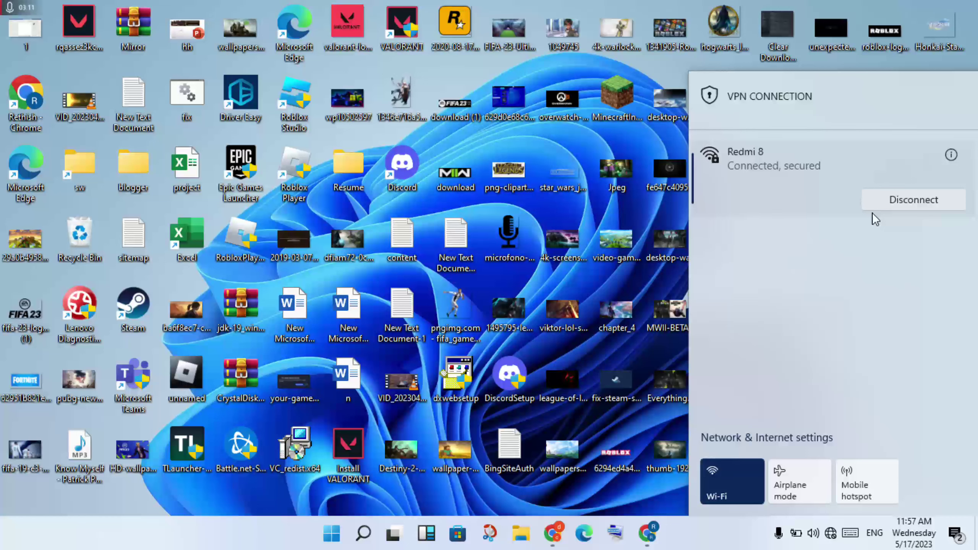
pyautogui.click(870, 202)
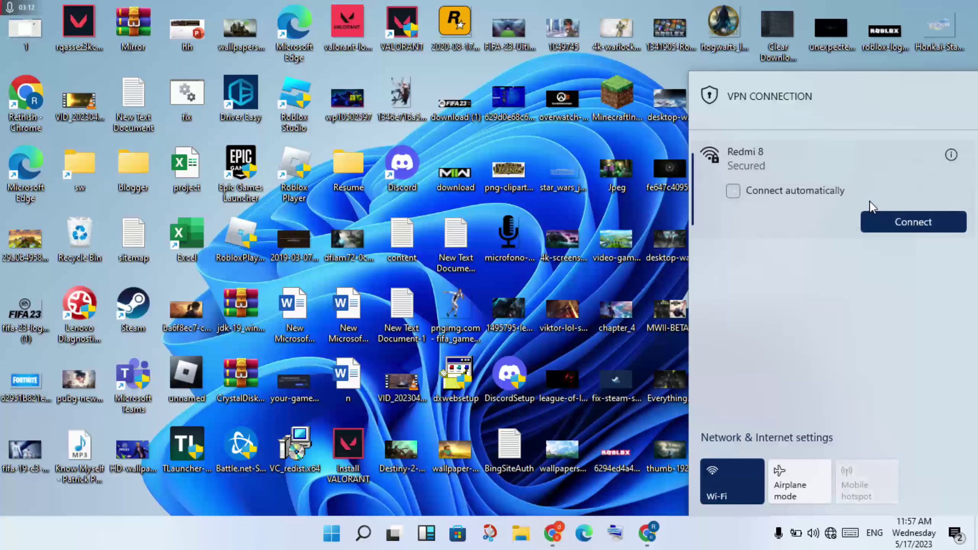
pyautogui.click(815, 191)
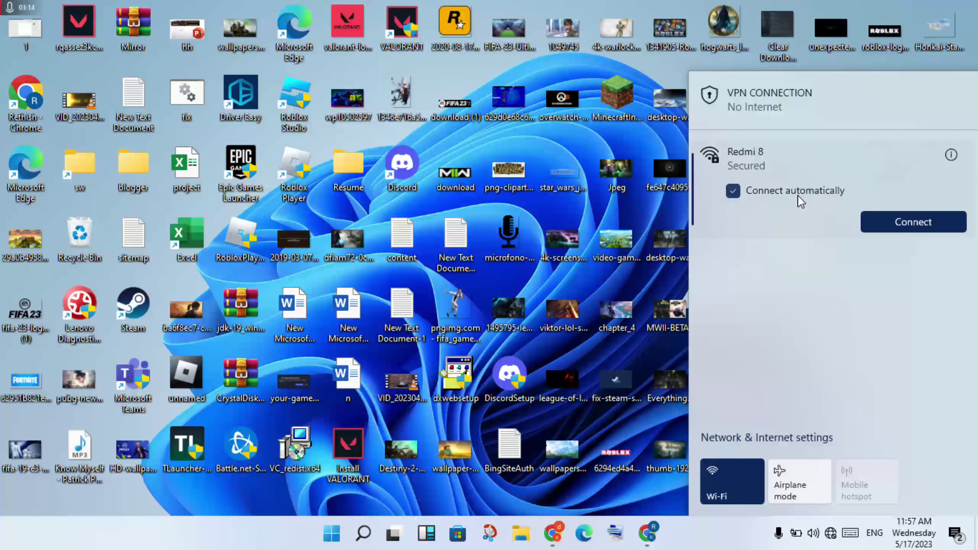
pyautogui.click(909, 223)
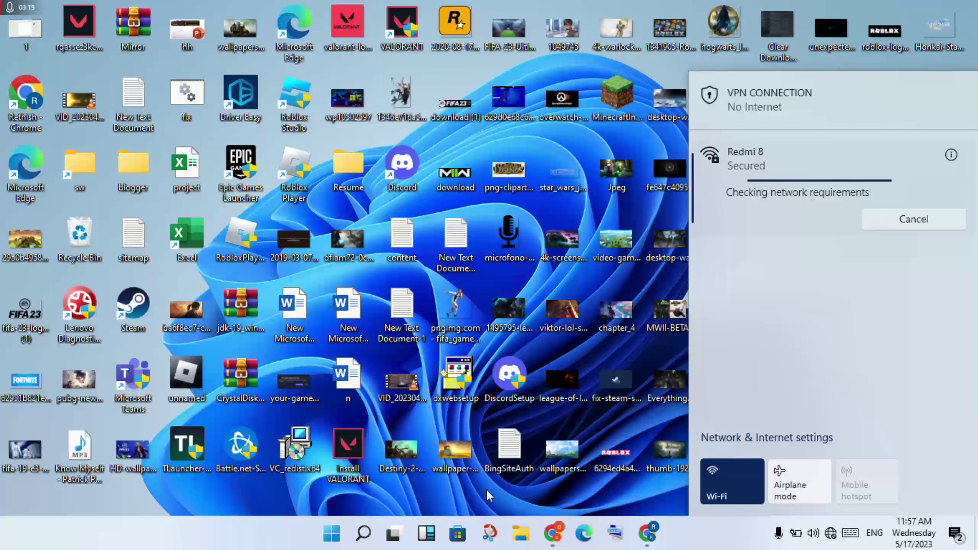
# Step: Find the Settings app through the Windows search and open it
pyautogui.click(362, 541)
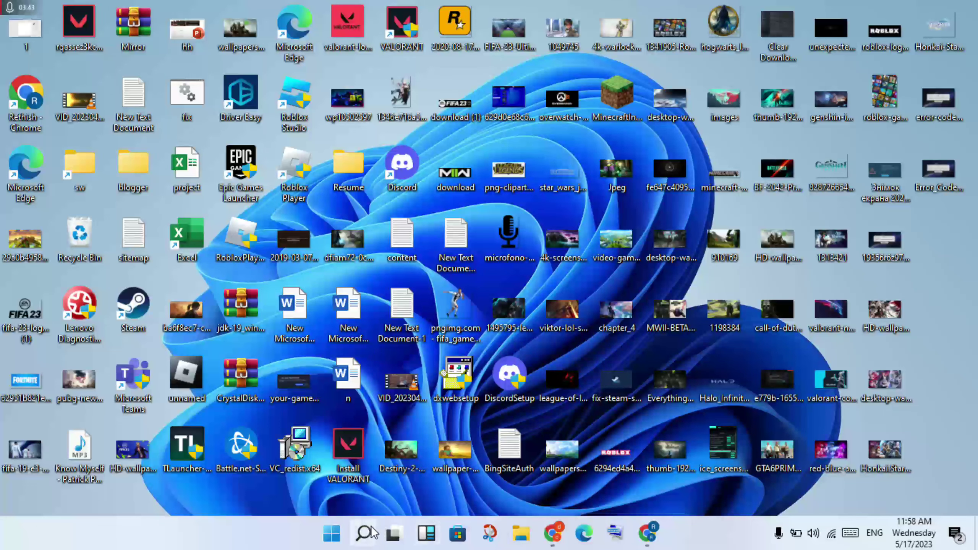
pyautogui.click(364, 535)
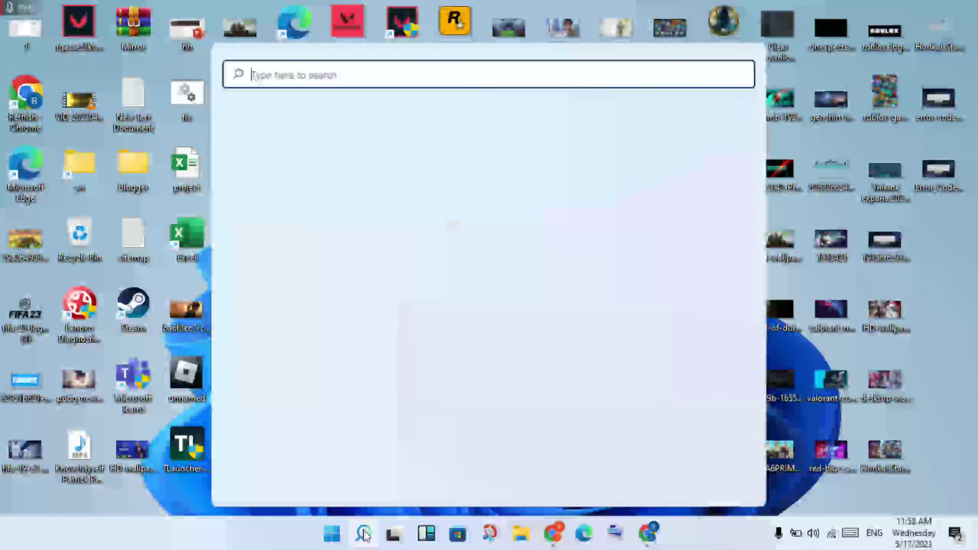
pyautogui.write('tting')
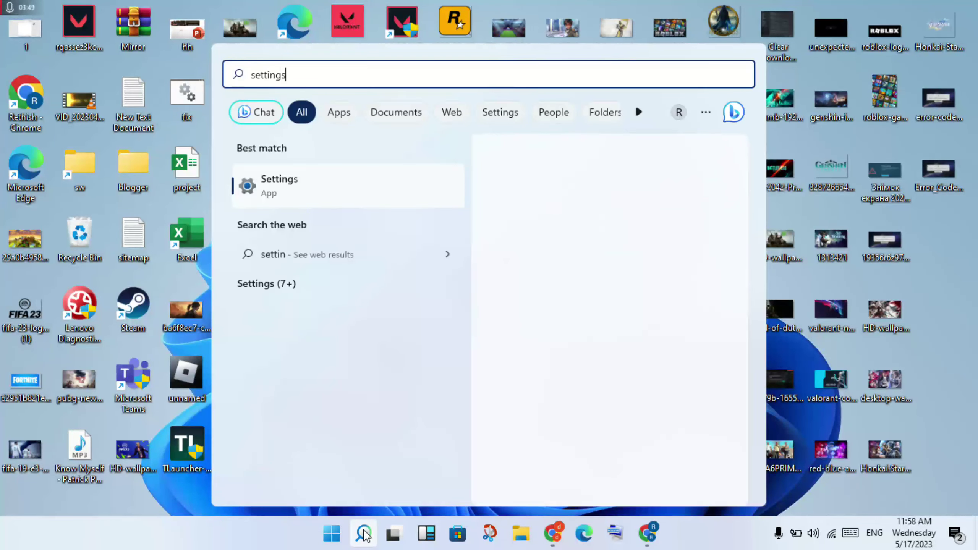
pyautogui.write('s')
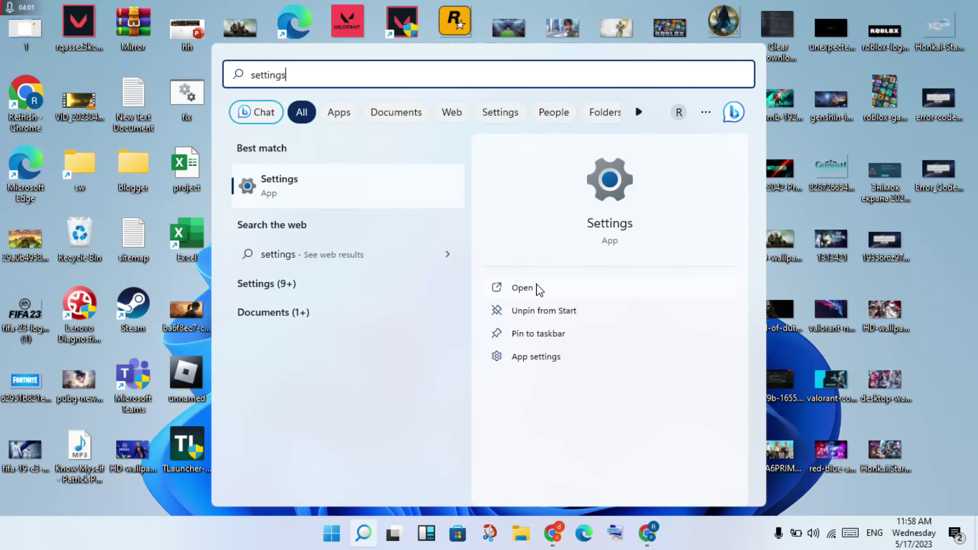
pyautogui.click(523, 287)
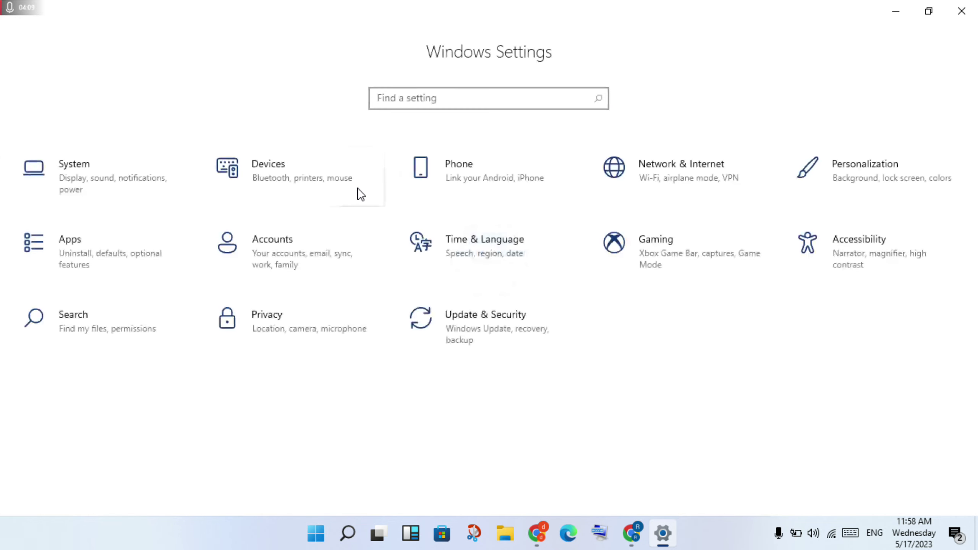
# Step: View the Network reset page under Network & Internet and close Settings without resetting
pyautogui.click(705, 171)
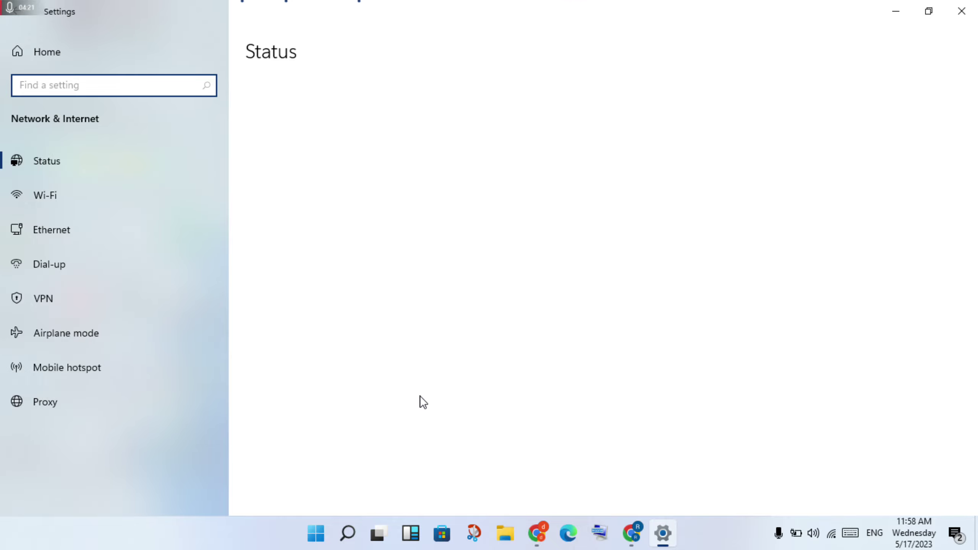
pyautogui.scroll(-4, 421, 402)
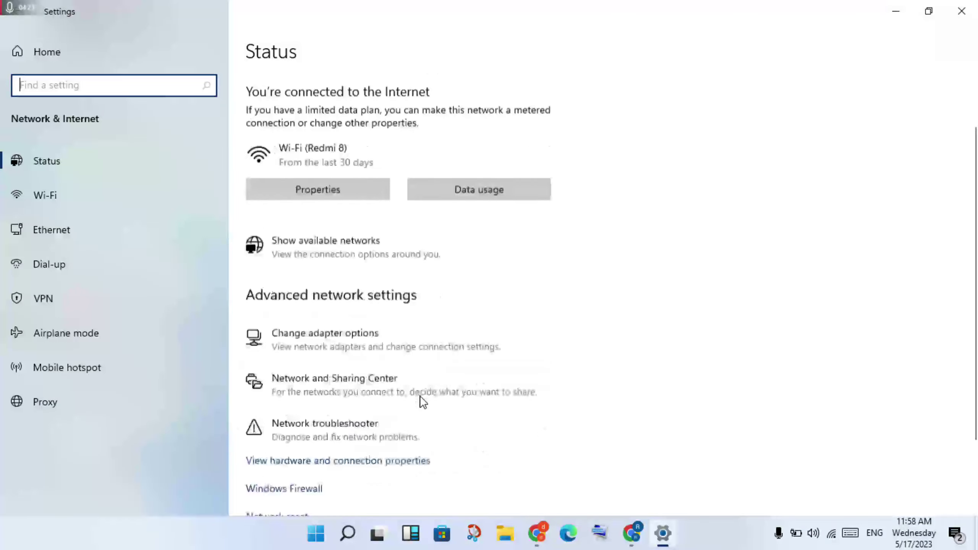
pyautogui.click(291, 447)
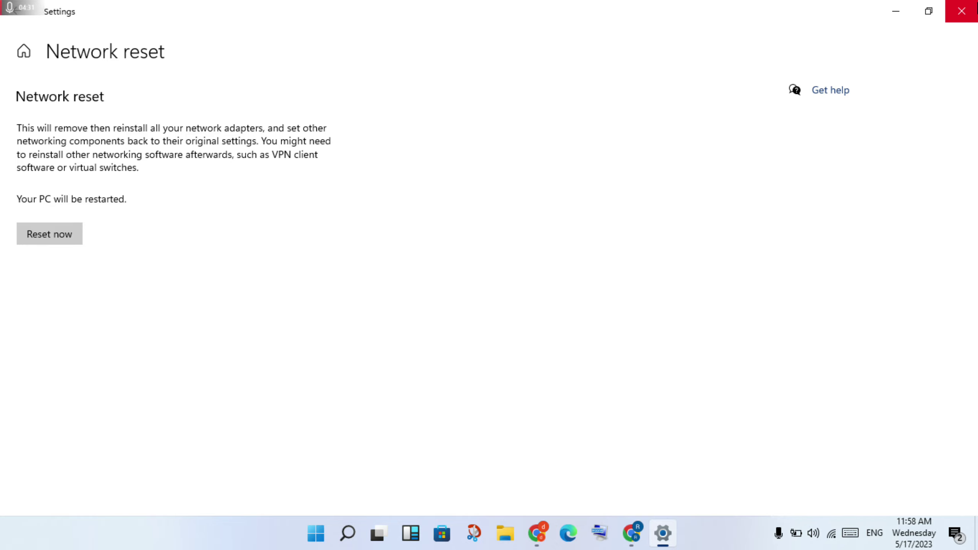
pyautogui.click(961, 11)
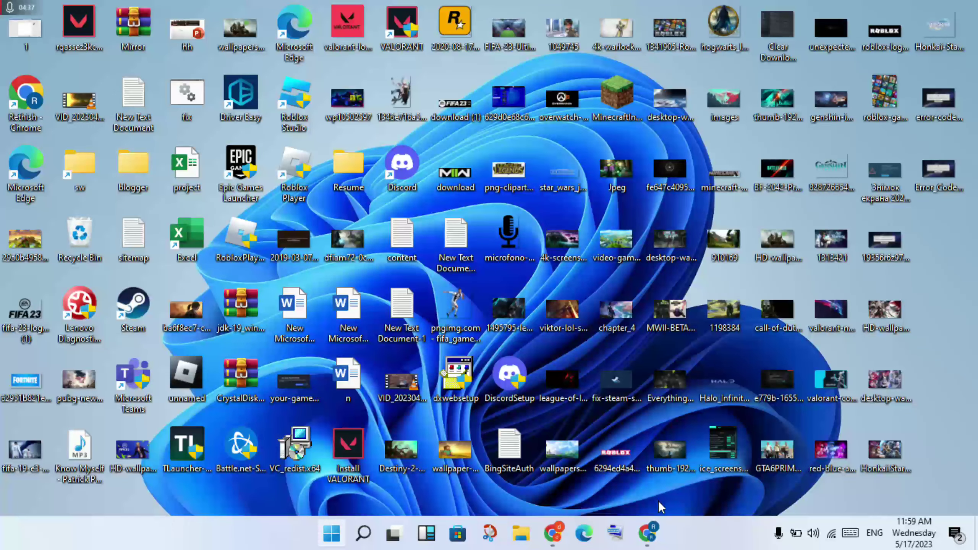
# Step: Bring up the computer's power options for a restart
pyautogui.press('super')
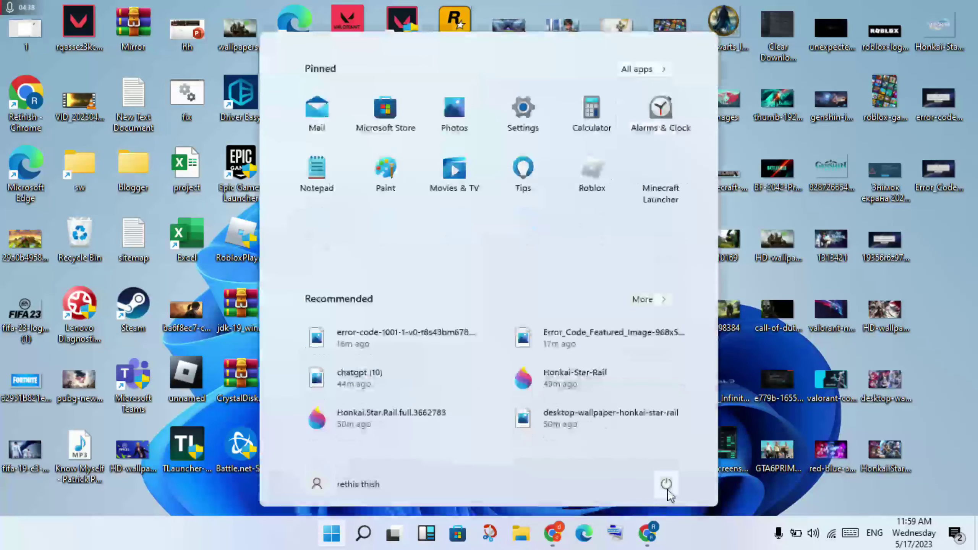
pyautogui.click(667, 486)
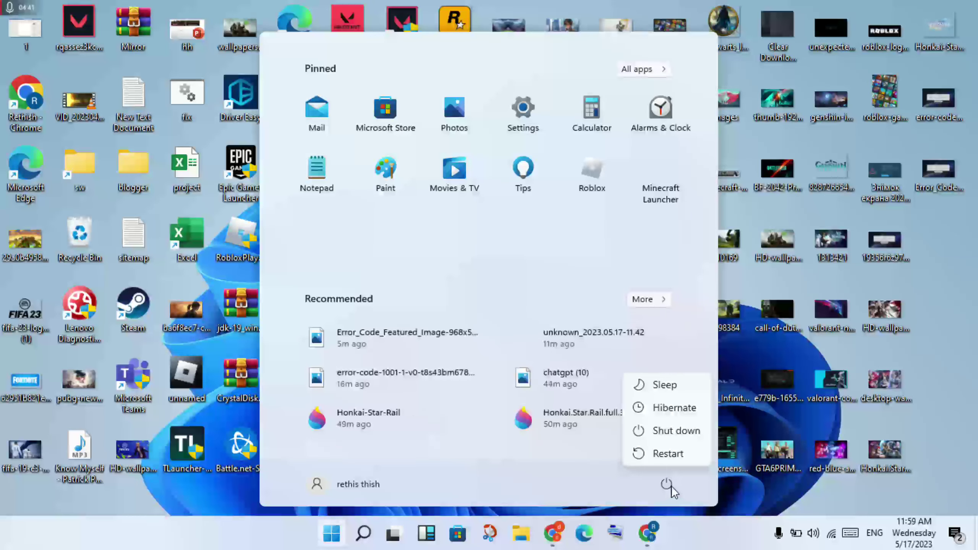